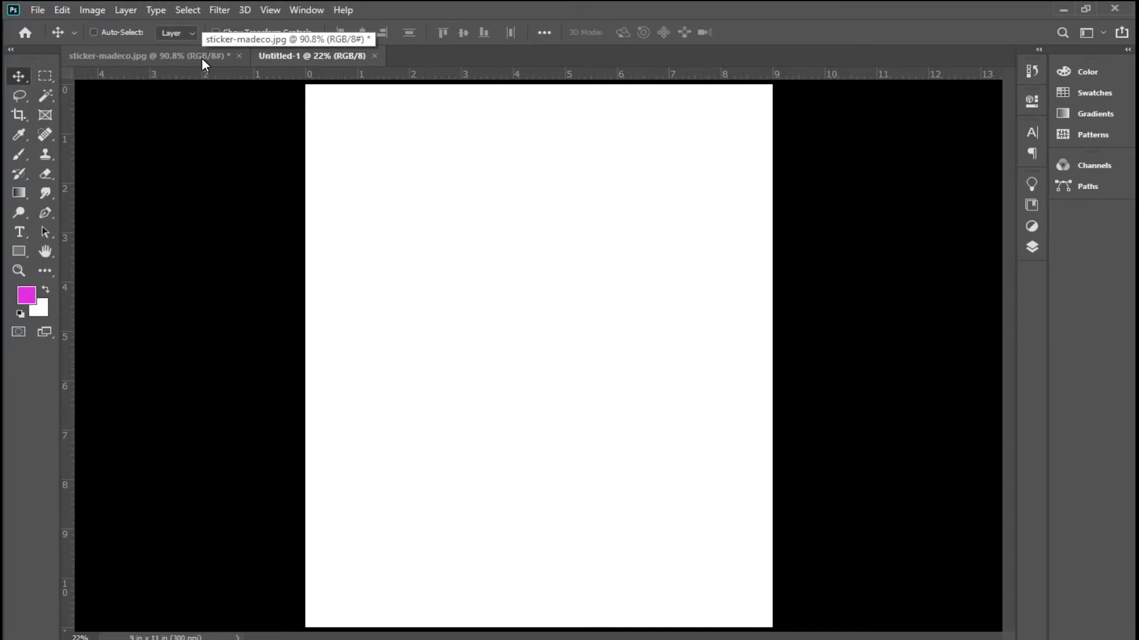
Switch to the sticker-madeco.jpg document and select the black dancer and pole silhouette with the Magic Wand
left_click(202, 58)
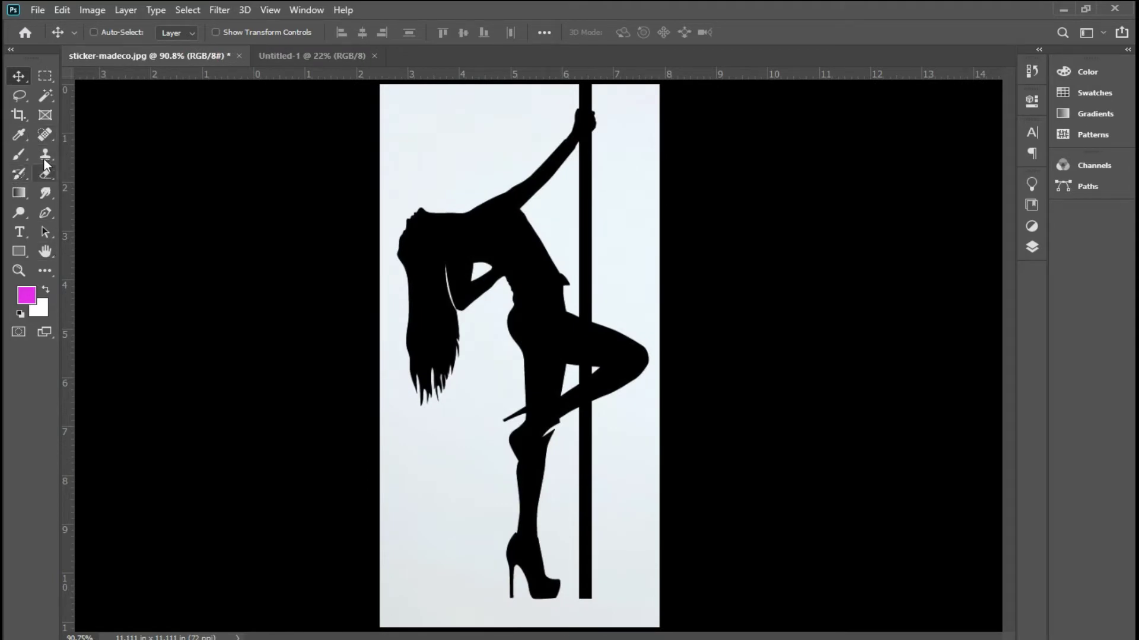
left_click(46, 96)
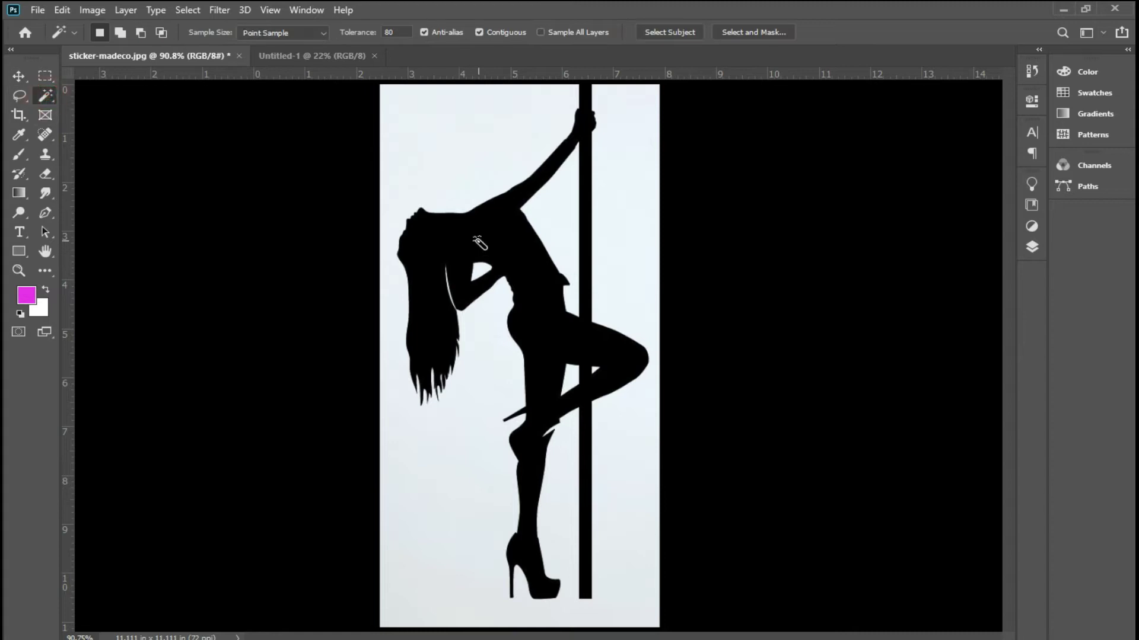
left_click(478, 240)
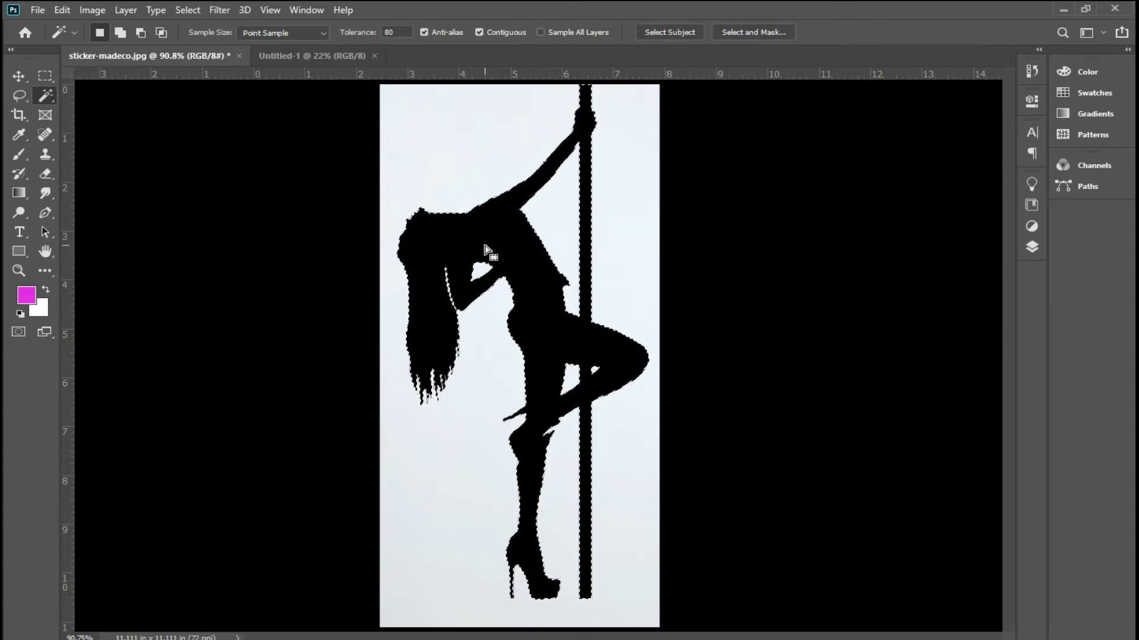
Add a new layer and stroke the silhouette selection on it with a 3 px magenta line located outside
left_click(1032, 247)
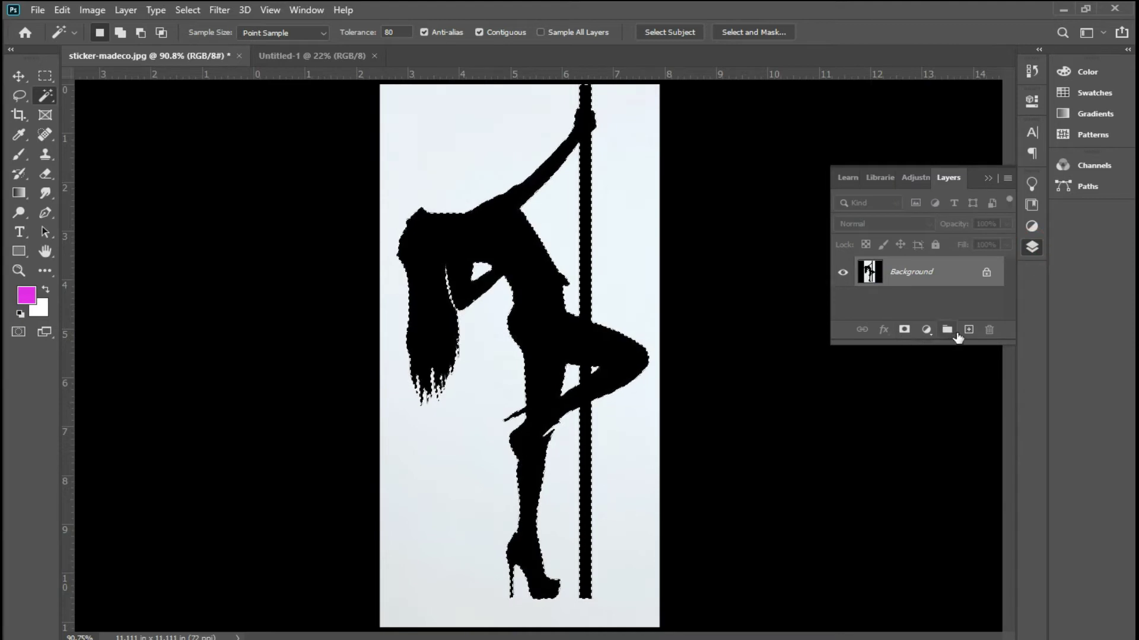
left_click(967, 329)
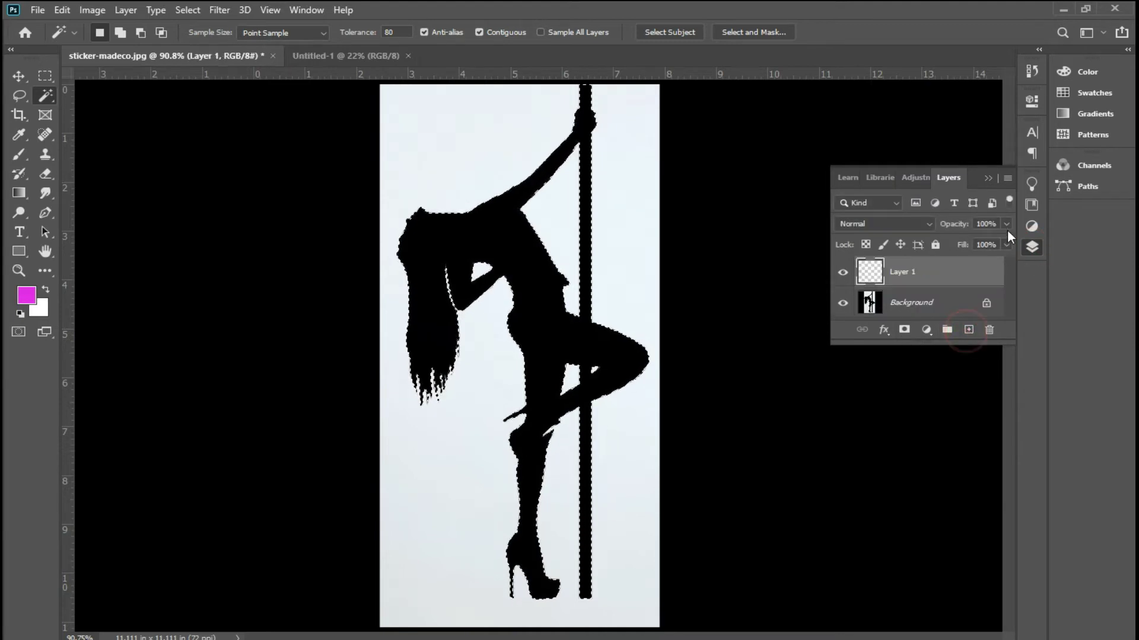
left_click(988, 178)
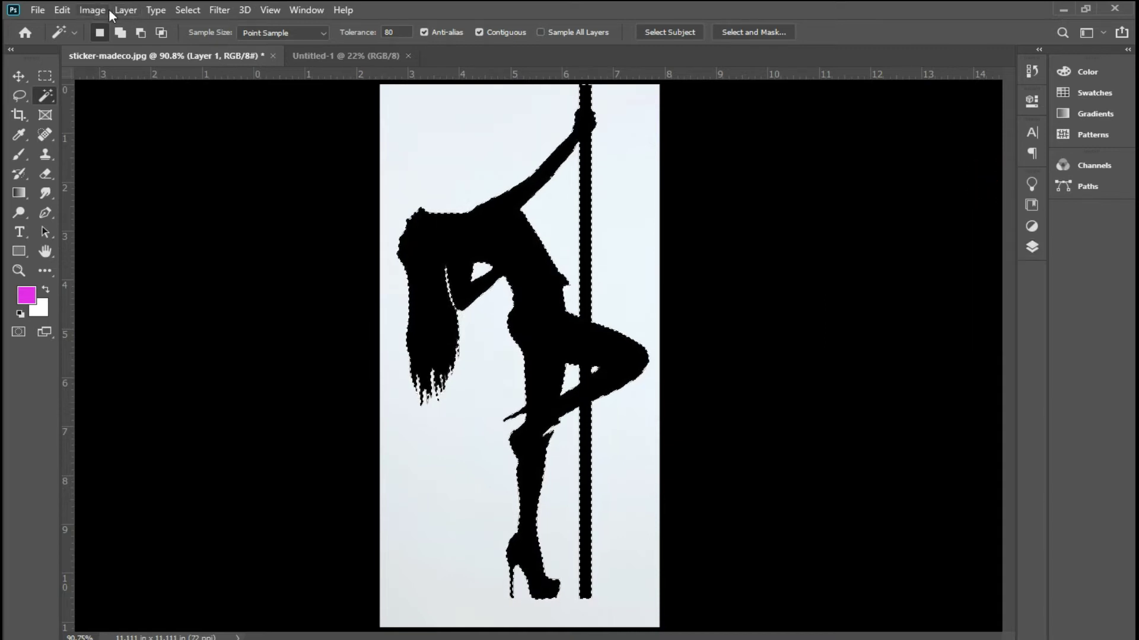
left_click(102, 10)
mouse_move(62, 10)
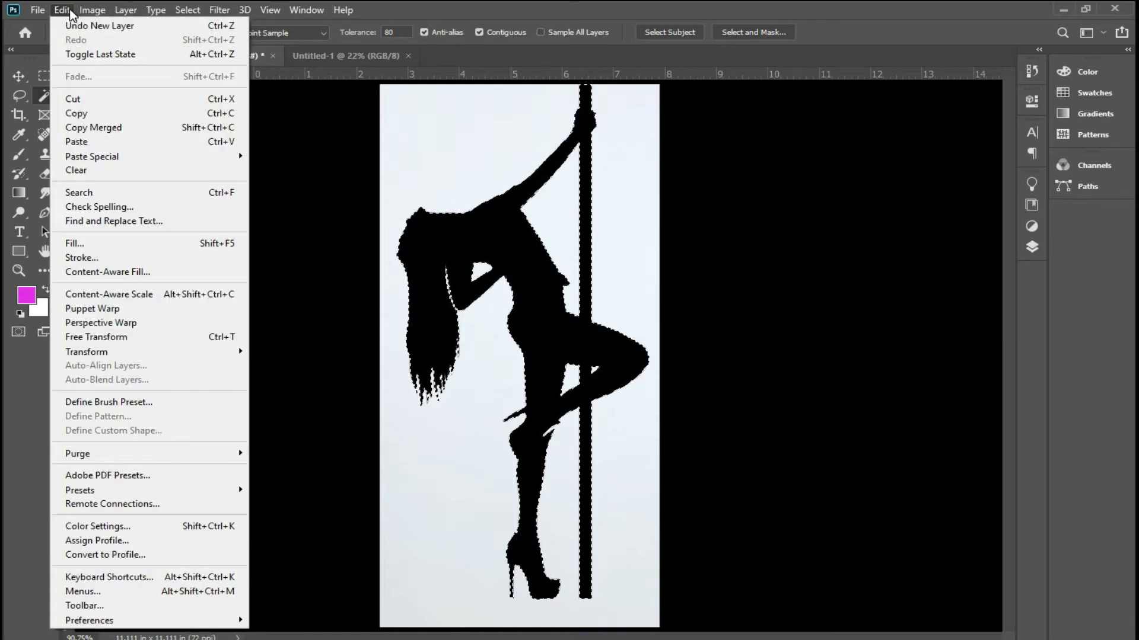
left_click(92, 257)
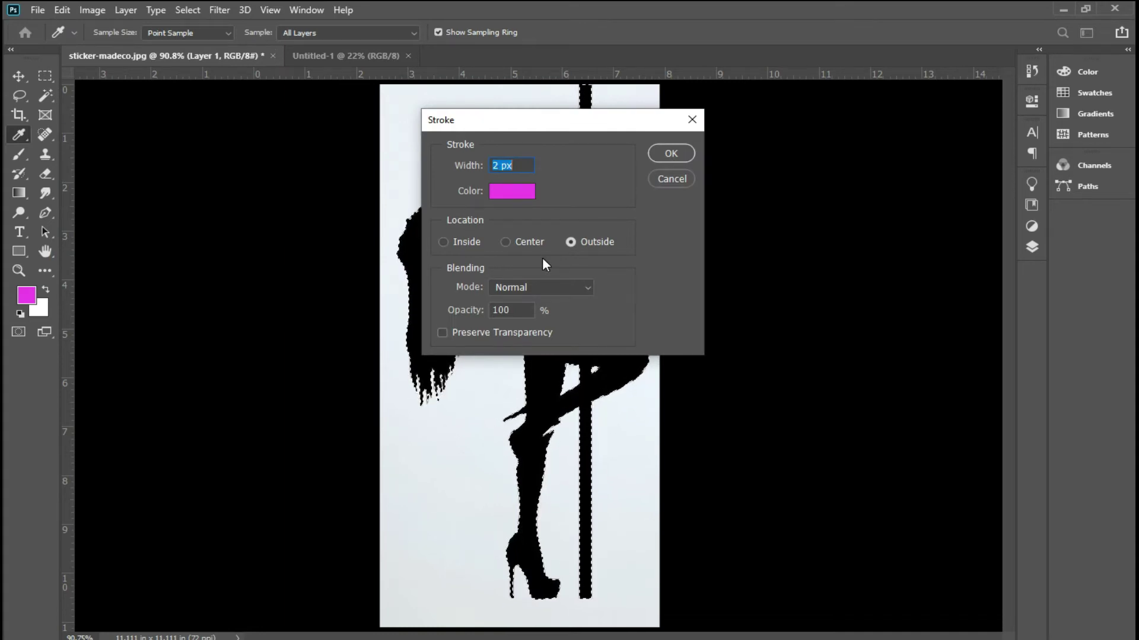
type("3")
key("Return")
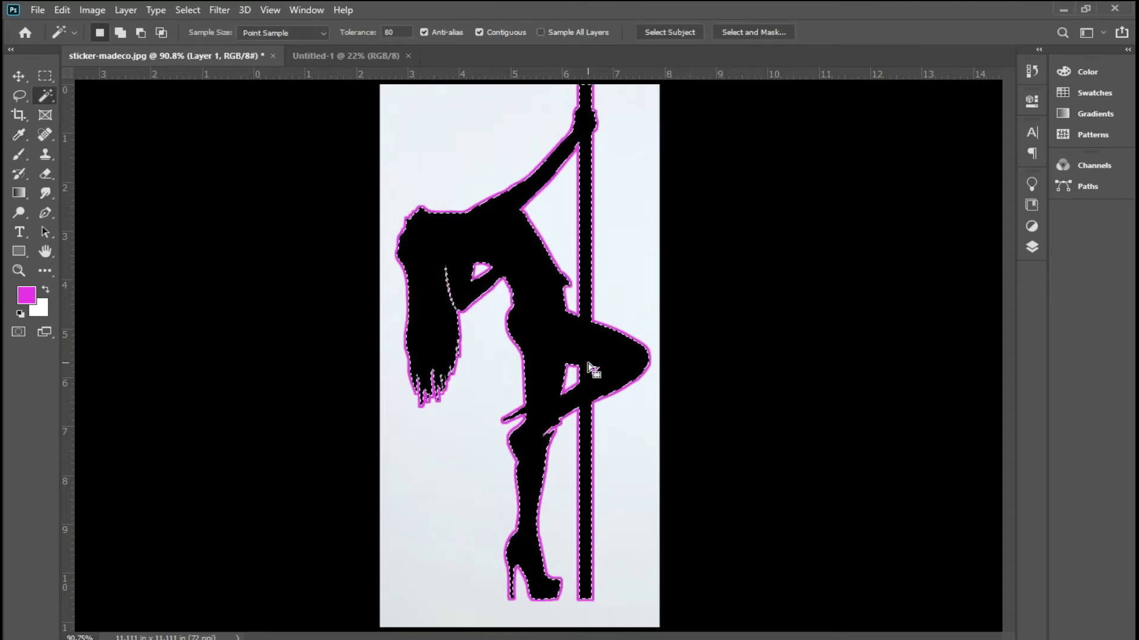
Deselect the silhouette and hide the Background layer
left_click(1026, 246)
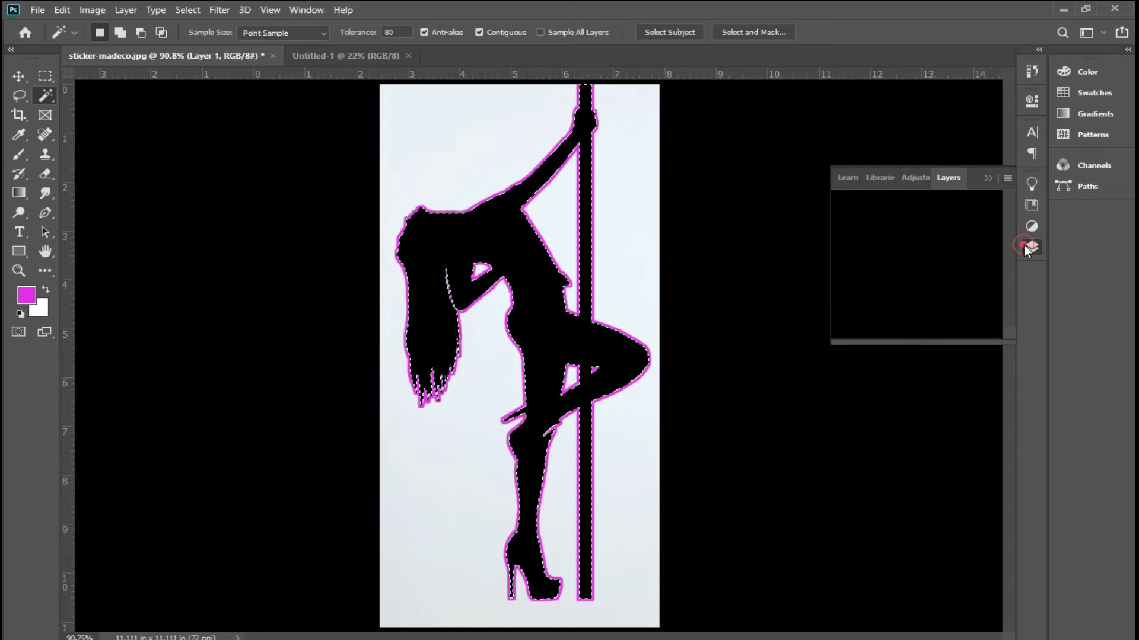
key("ctrl+d")
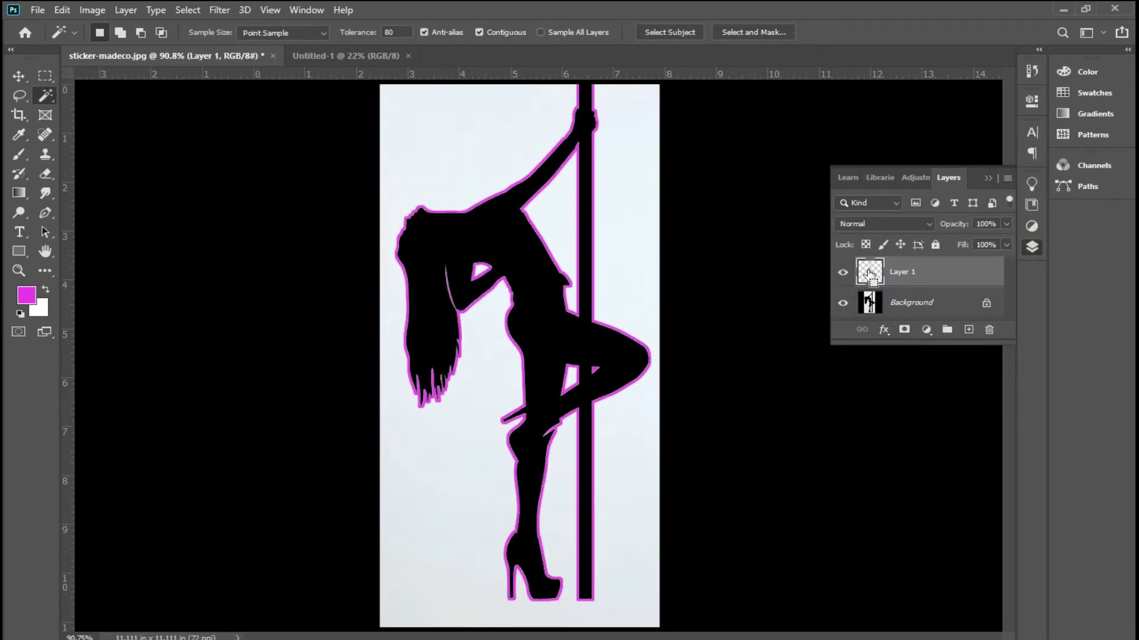
left_click(842, 305)
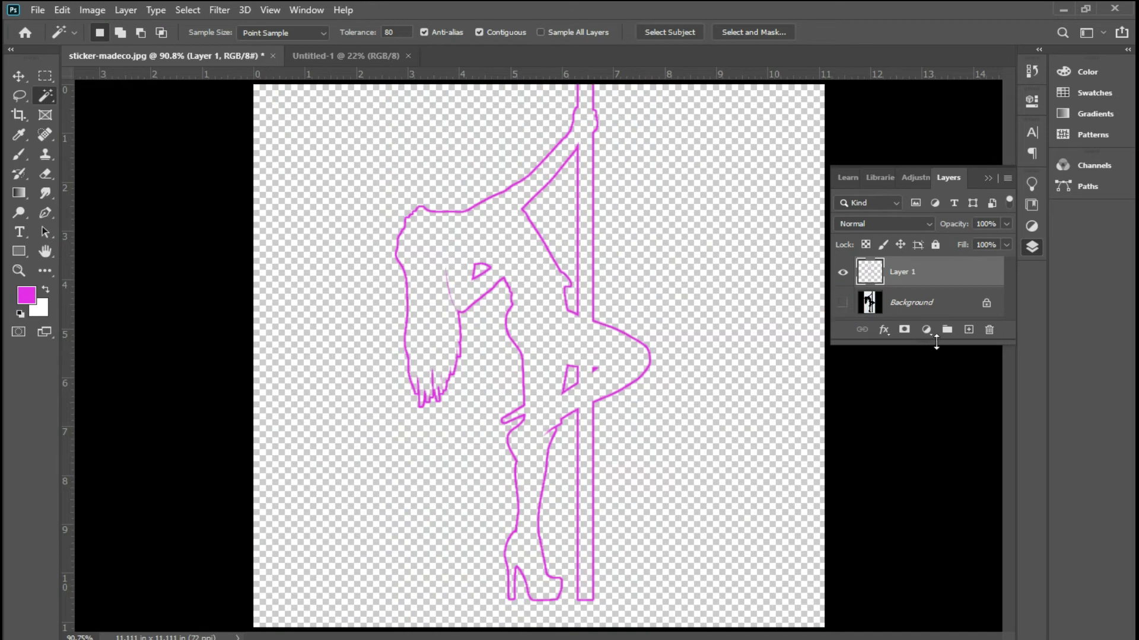
Add a Solid Color fill layer directly above the Background layer in very dark purple, #1d011c
left_click(924, 302)
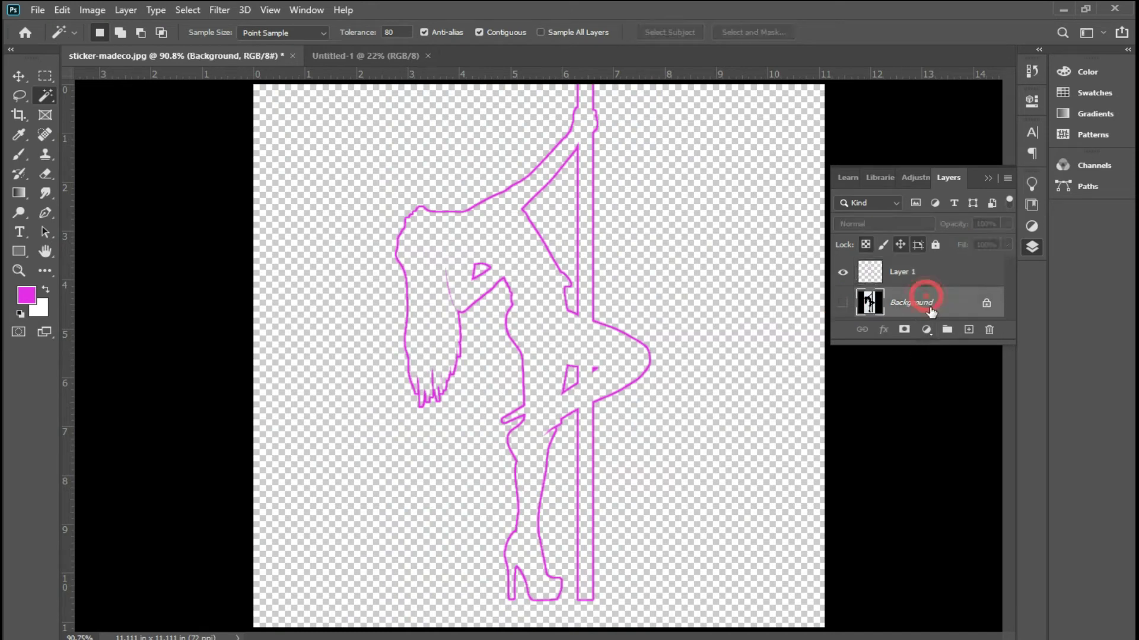
left_click(928, 330)
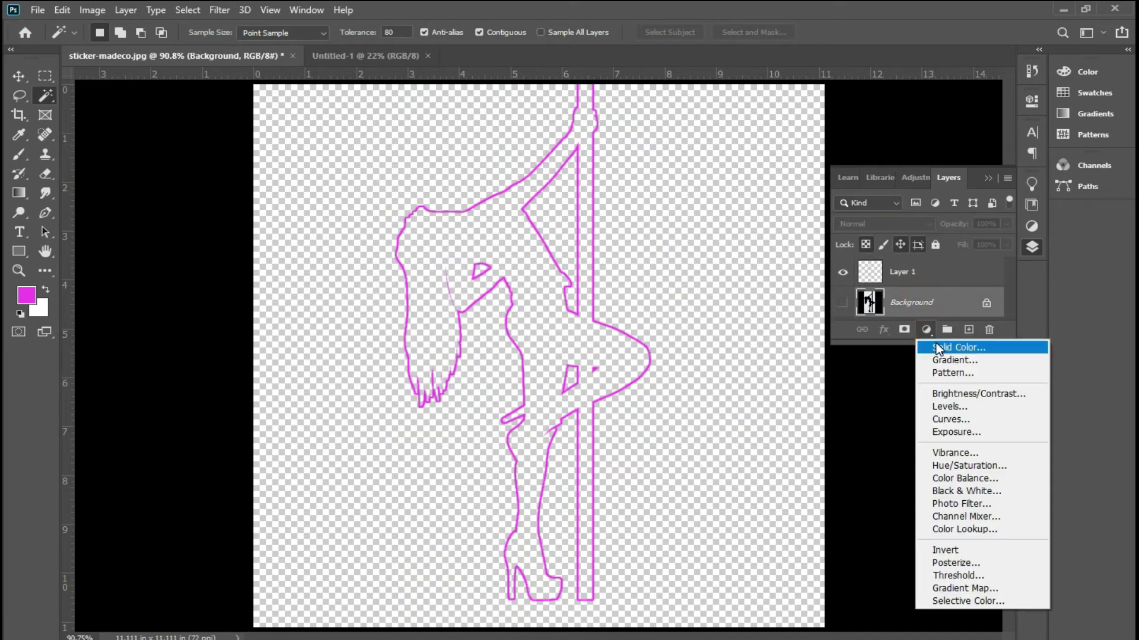
left_click(937, 345)
mouse_move(732, 421)
left_mouse_down()
mouse_move(795, 420)
mouse_move(862, 439)
mouse_move(863, 426)
mouse_move(862, 440)
left_mouse_up()
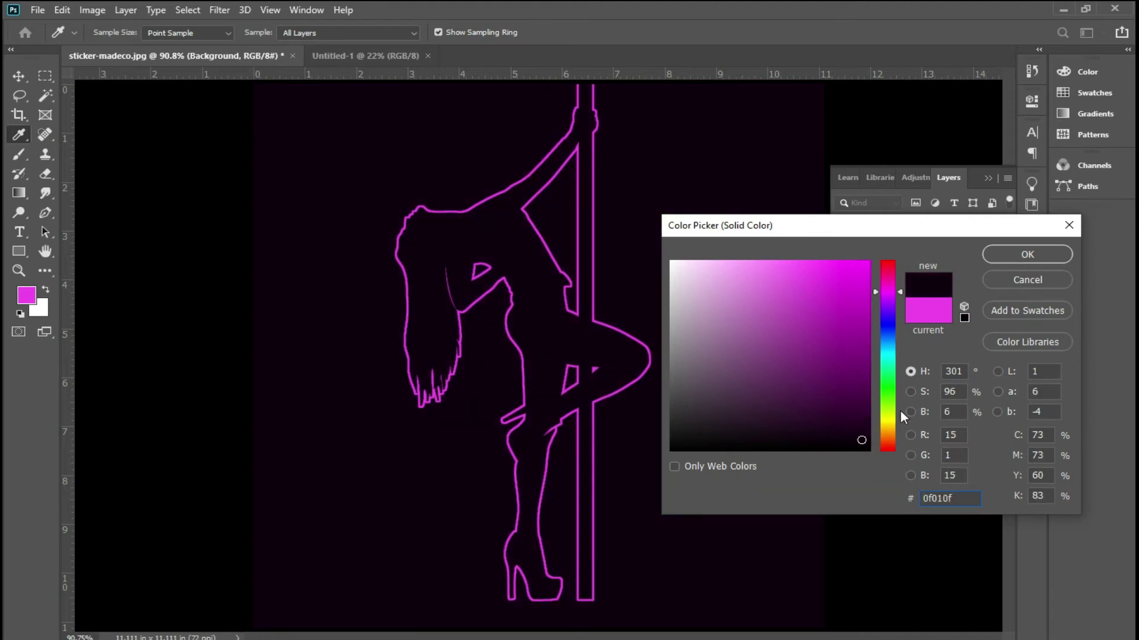
left_click_drag(860, 436, 862, 429)
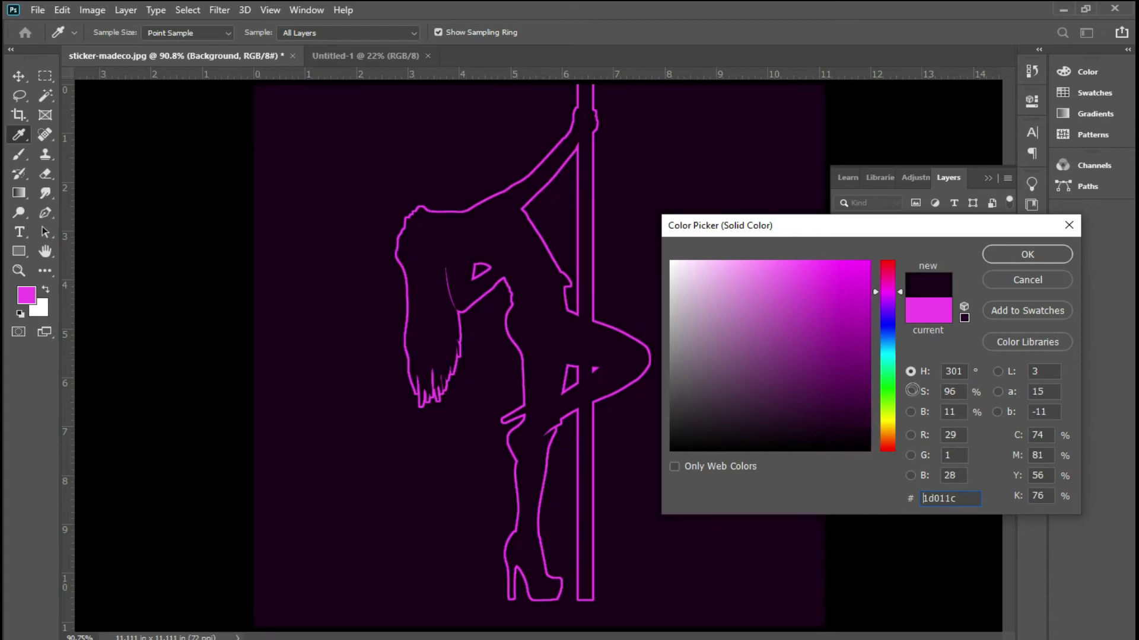
left_click(1011, 255)
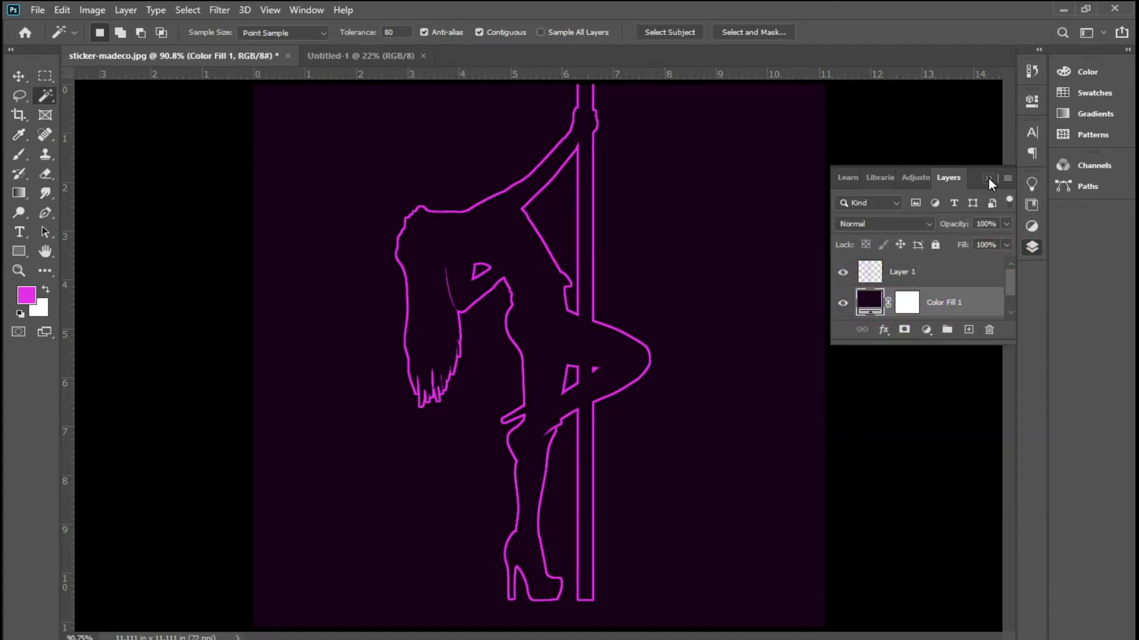
left_click(988, 177)
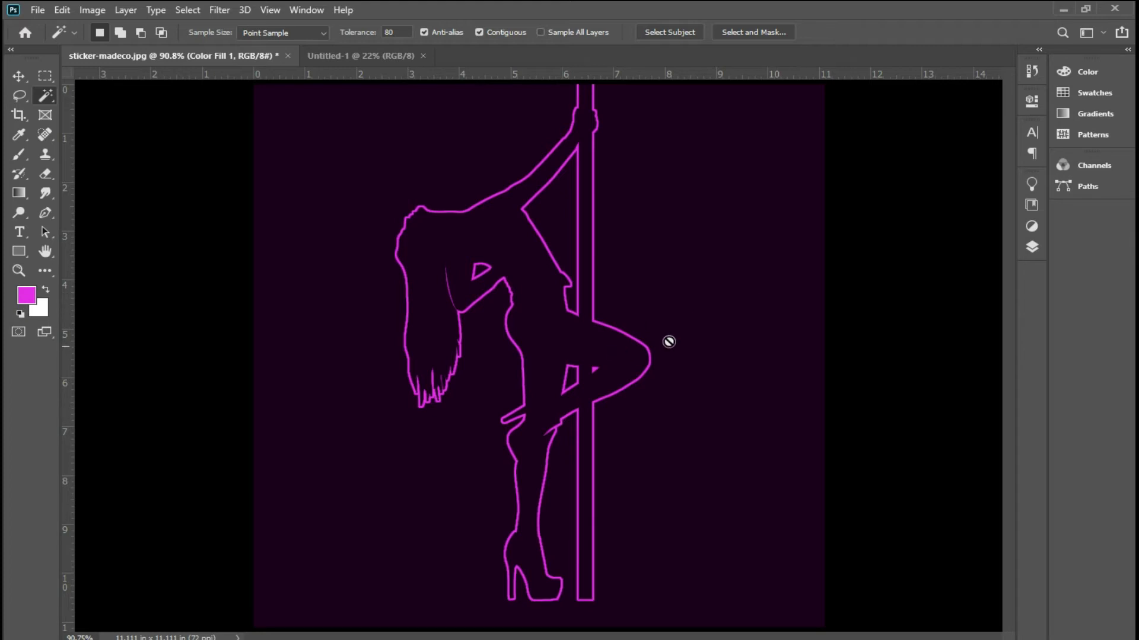
Activate the Move tool and select the magenta outline layer, Layer 1
left_click(13, 77)
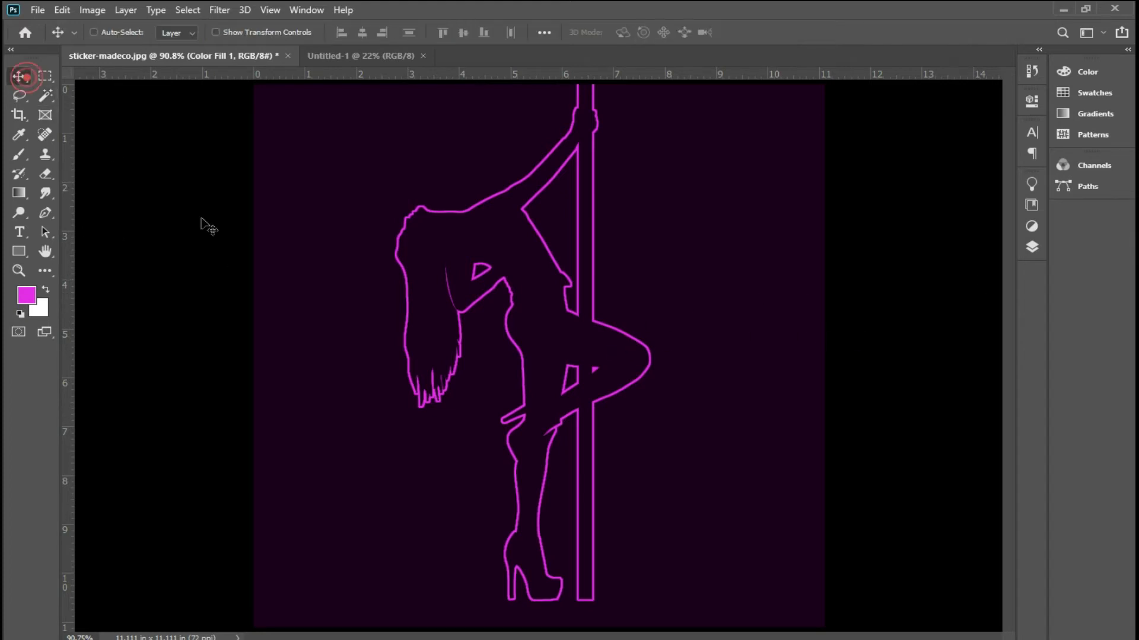
left_click(1033, 247)
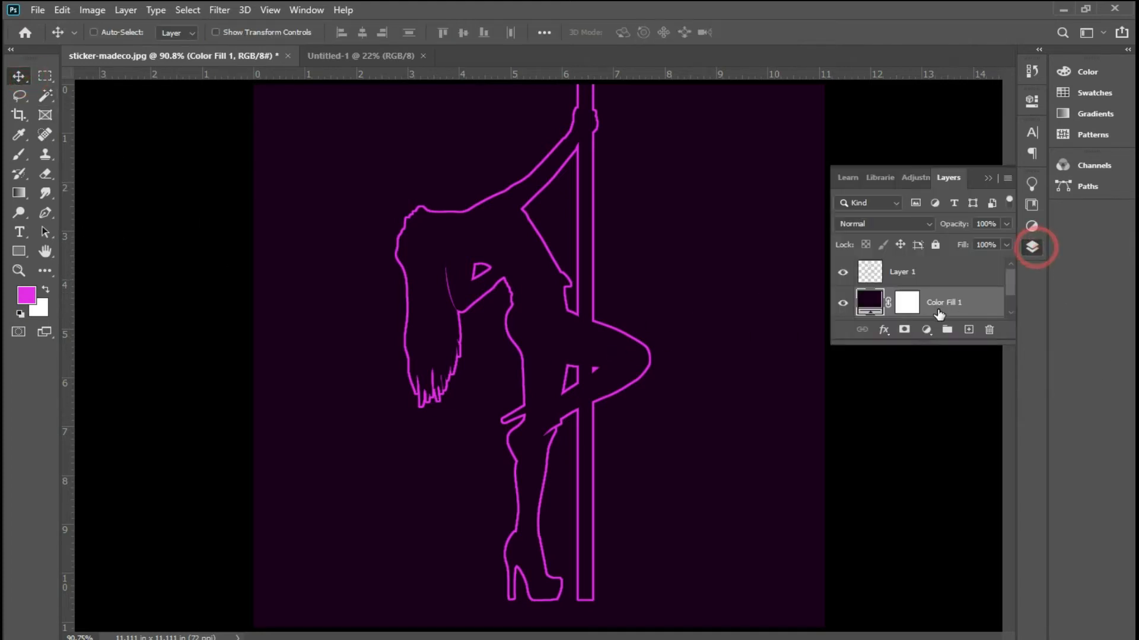
left_click(929, 281)
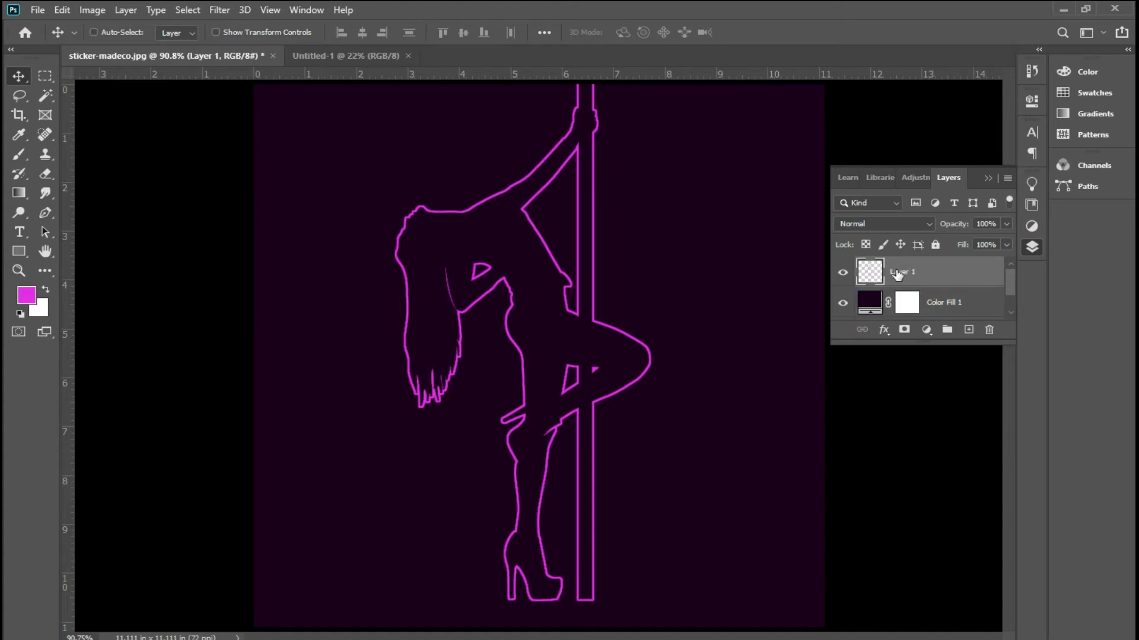
Toggle the visibility of Layer 1 several times to examine the outline against the dark fill
left_click(842, 274)
left_click(842, 274)
left_click(842, 274)
left_click(842, 274)
left_click(842, 274)
left_click(842, 274)
key("ctrl+j")
key("ctrl+j")
key("ctrl+j")
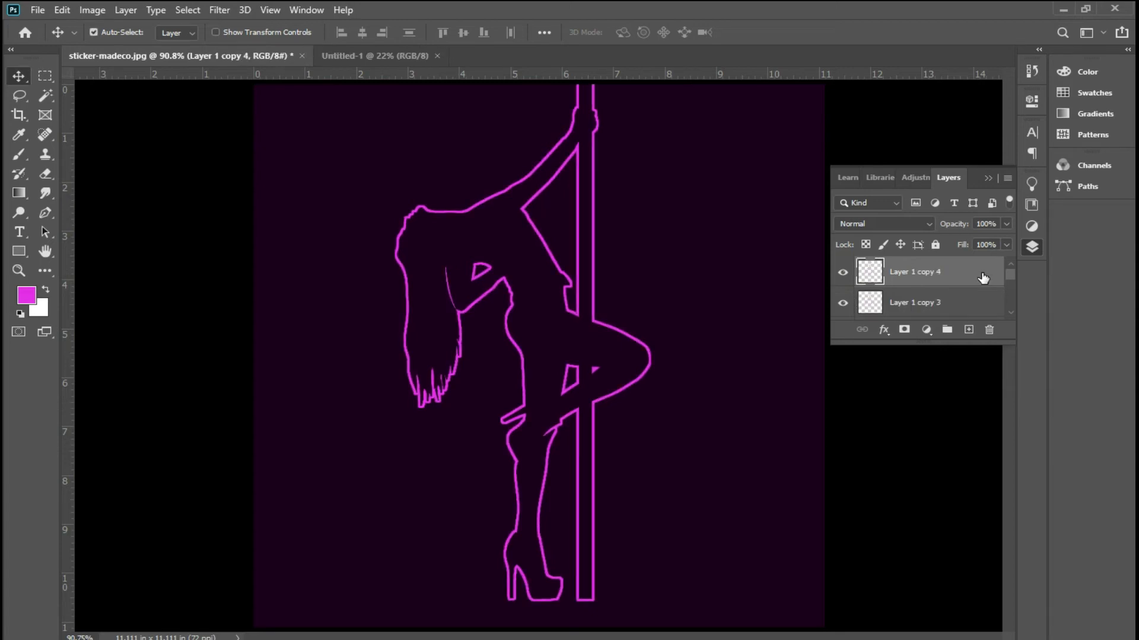
key("ctrl+z")
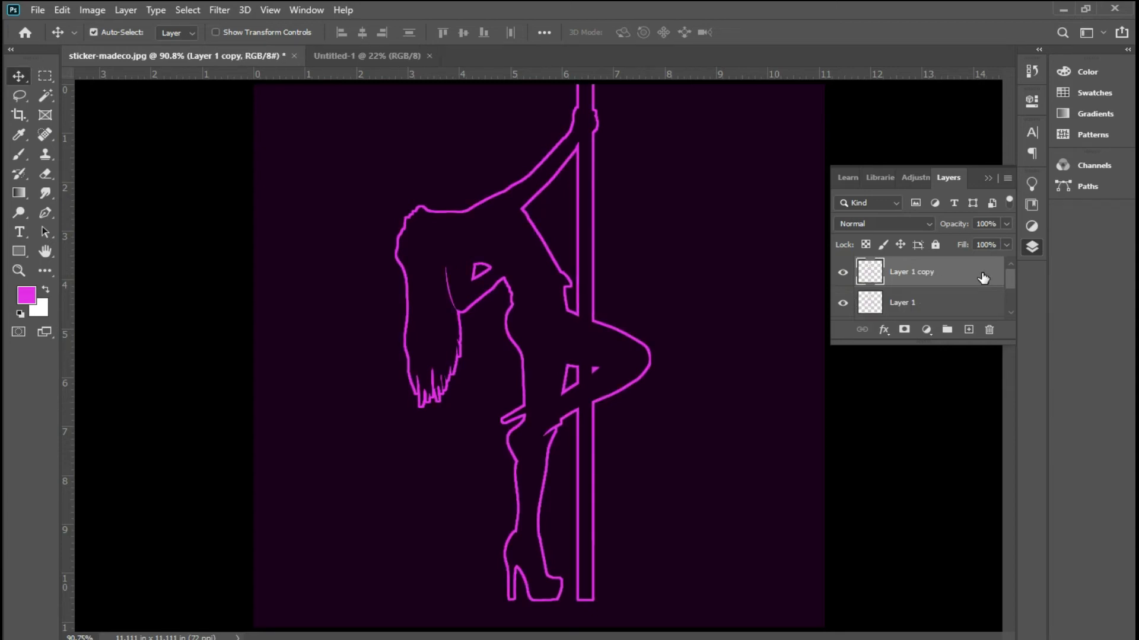
key("ctrl+z")
key("ctrl+z")
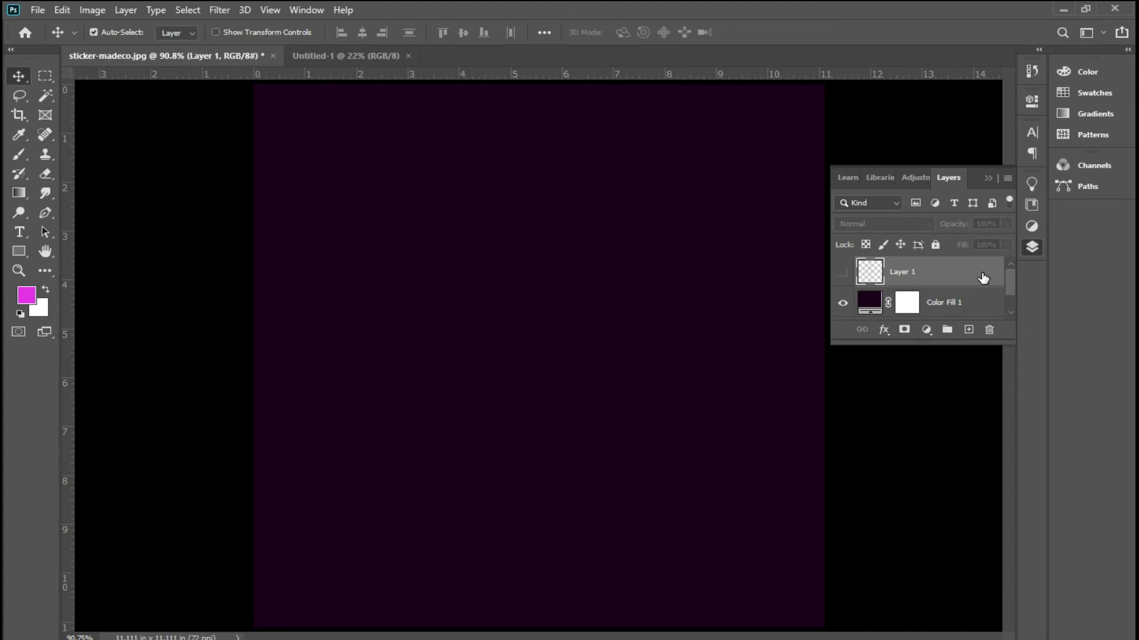
key("ctrl+shift+z")
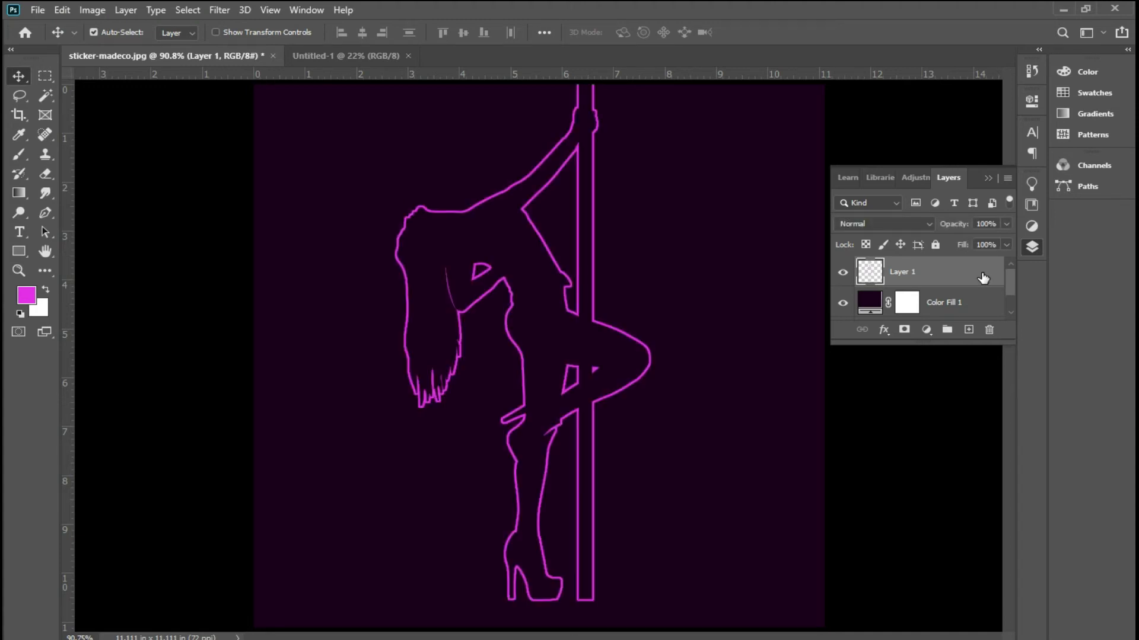
Enable an Outer Glow effect in the layer style of Layer 1 and show its settings beside the artwork
left_click(843, 274)
left_click(843, 274)
left_click(976, 274)
double_click(977, 274)
left_click_drag(711, 198, 880, 17)
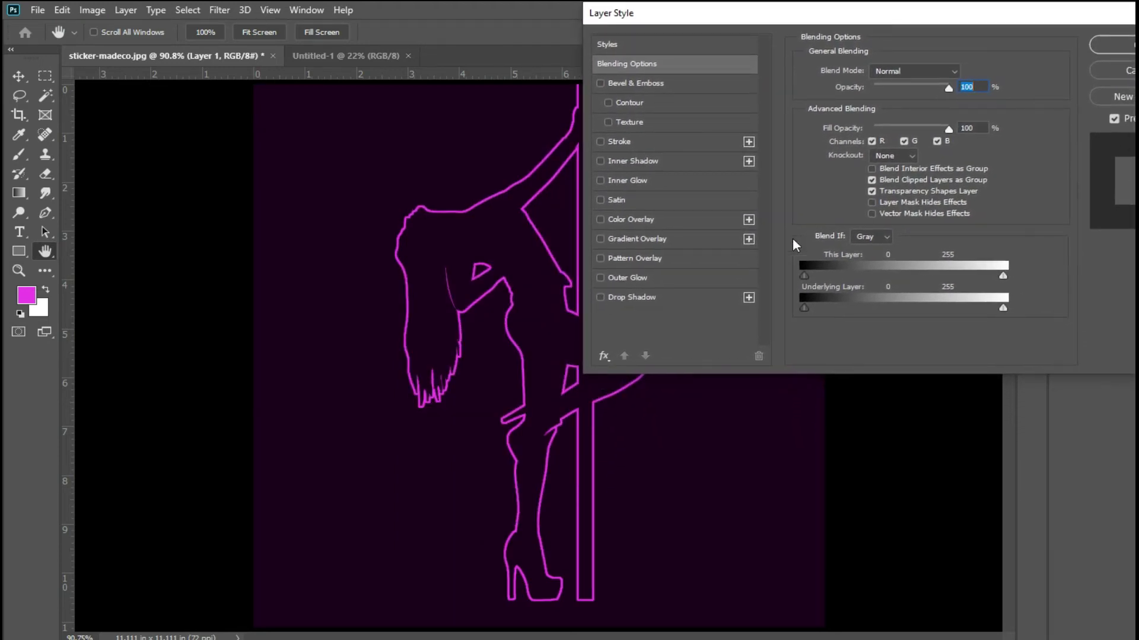
left_click(600, 278)
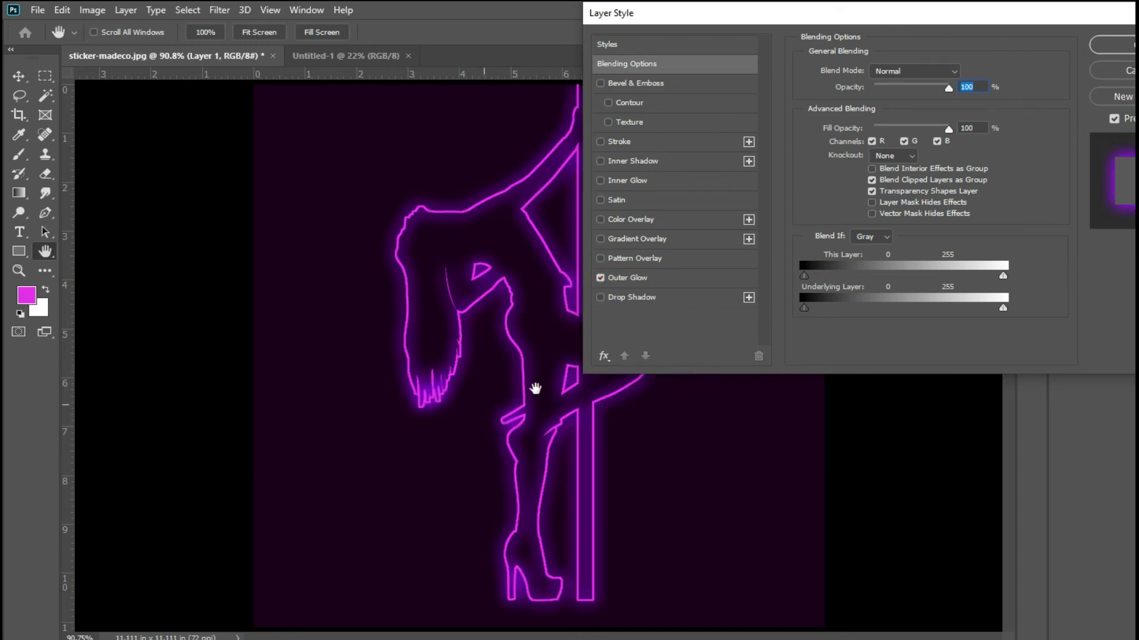
left_click(695, 282)
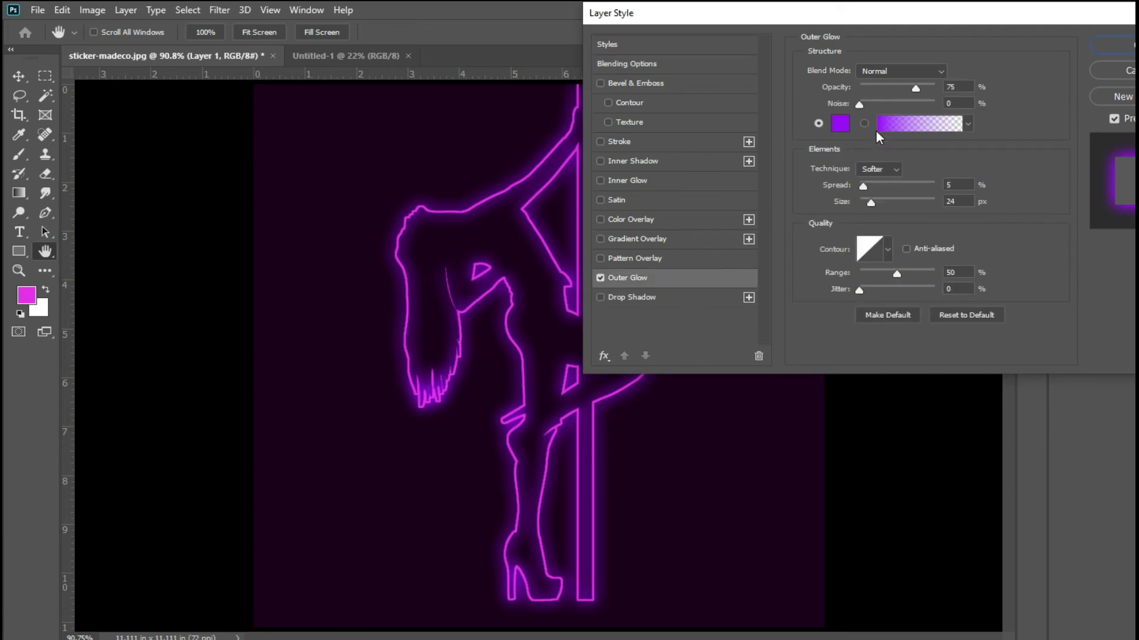
left_click(840, 123)
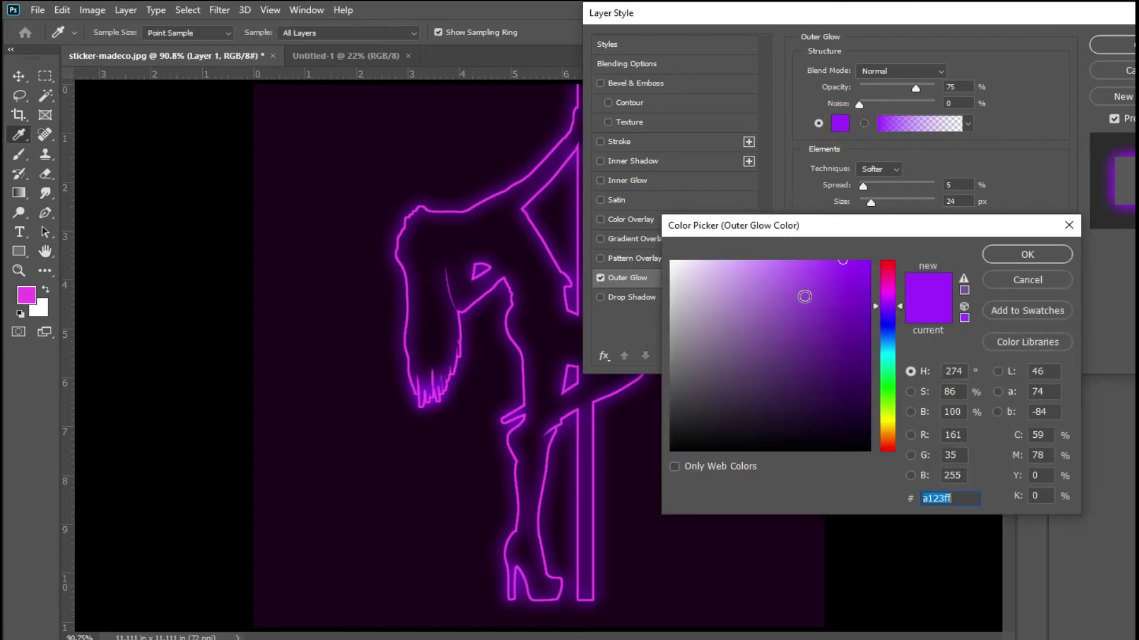
left_click(828, 353)
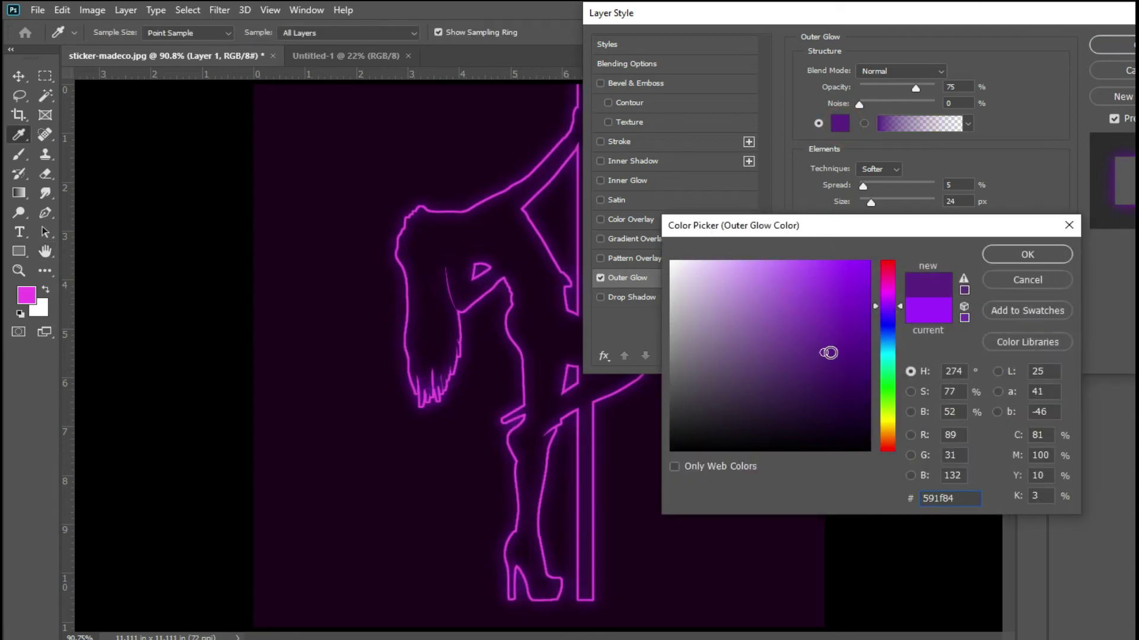
left_click(843, 393)
left_click(850, 358)
left_click_drag(886, 363, 887, 292)
left_click(824, 261)
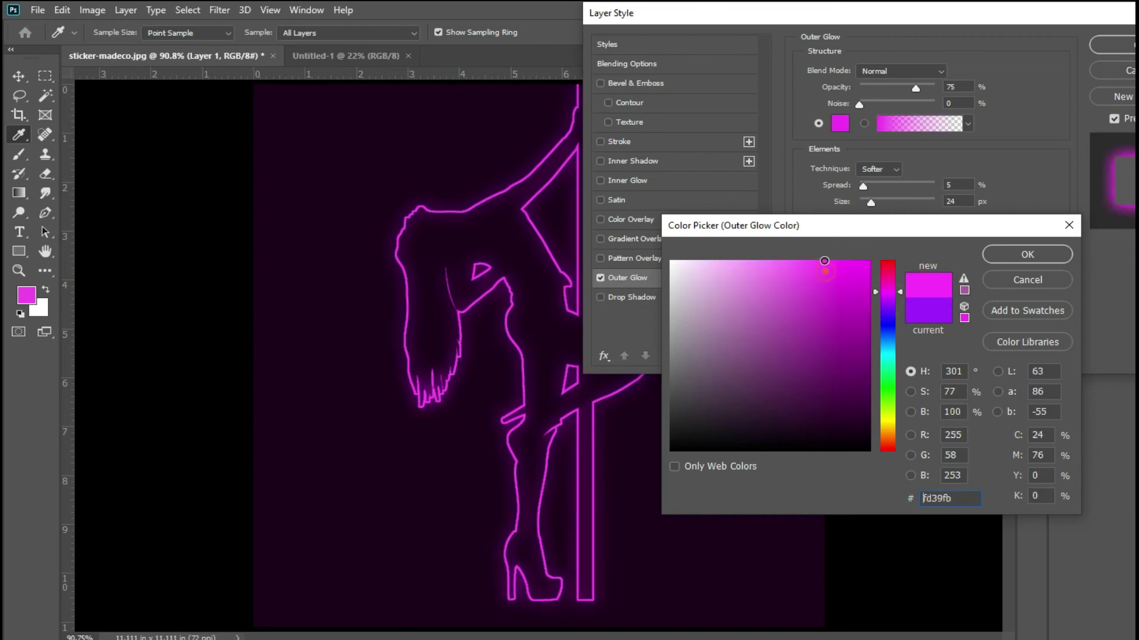
left_click(830, 264)
left_click_drag(824, 260, 836, 273)
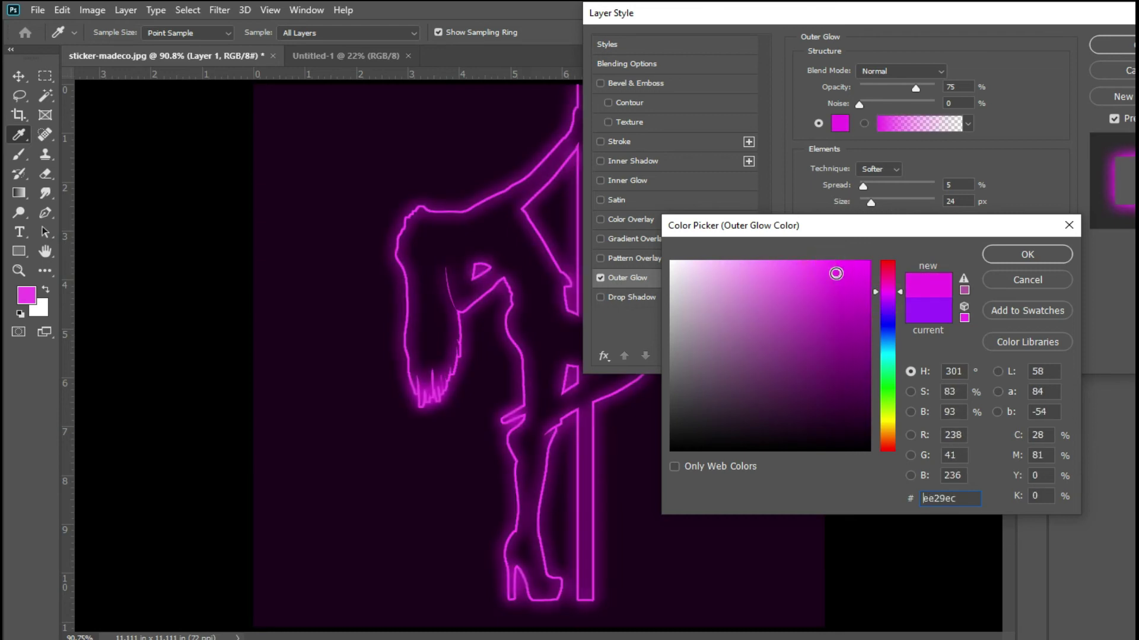
left_click(1010, 276)
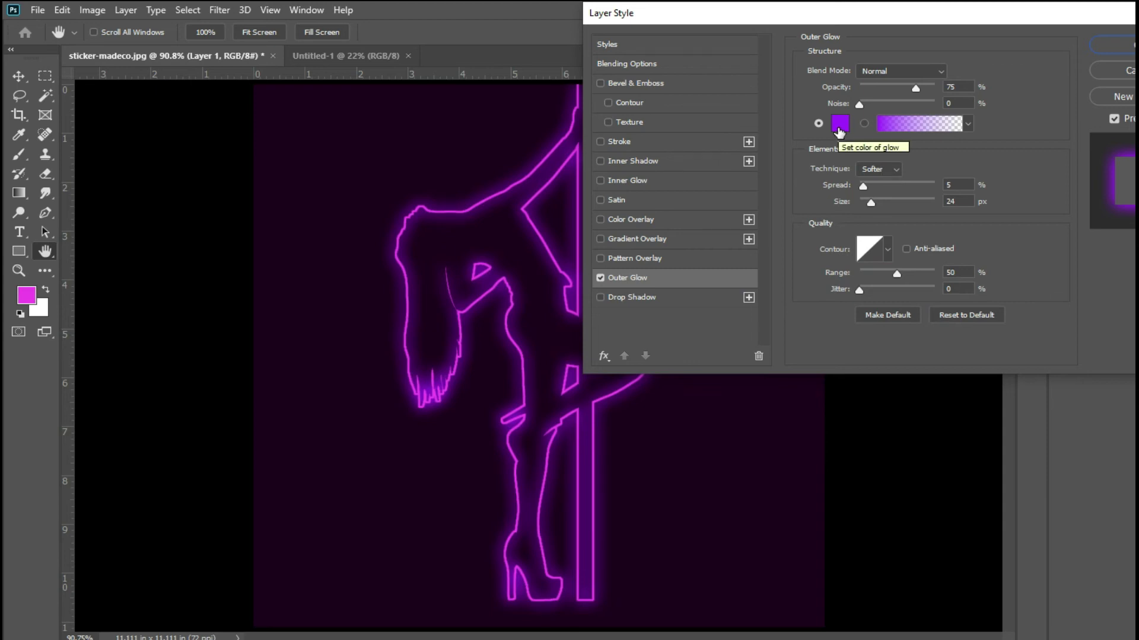
Change the Outer Glow color to a lighter purple, #b758fd, keeping the layer style settings clear of the artwork
left_click_drag(841, 21, 916, 31)
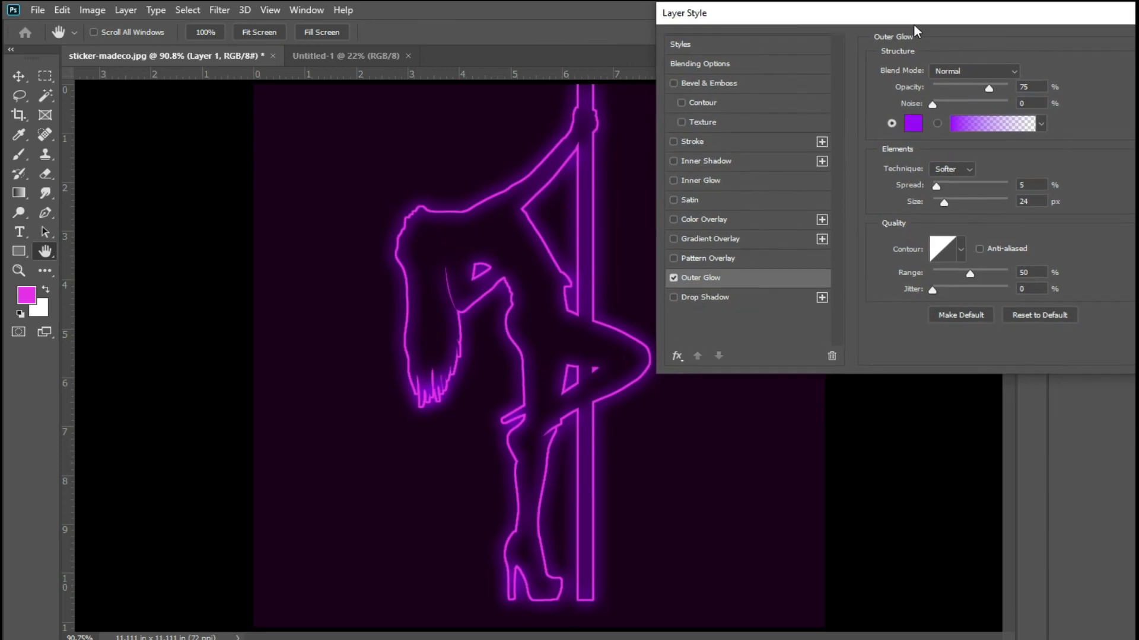
left_click(913, 124)
left_click(835, 261)
left_click_drag(834, 262, 800, 262)
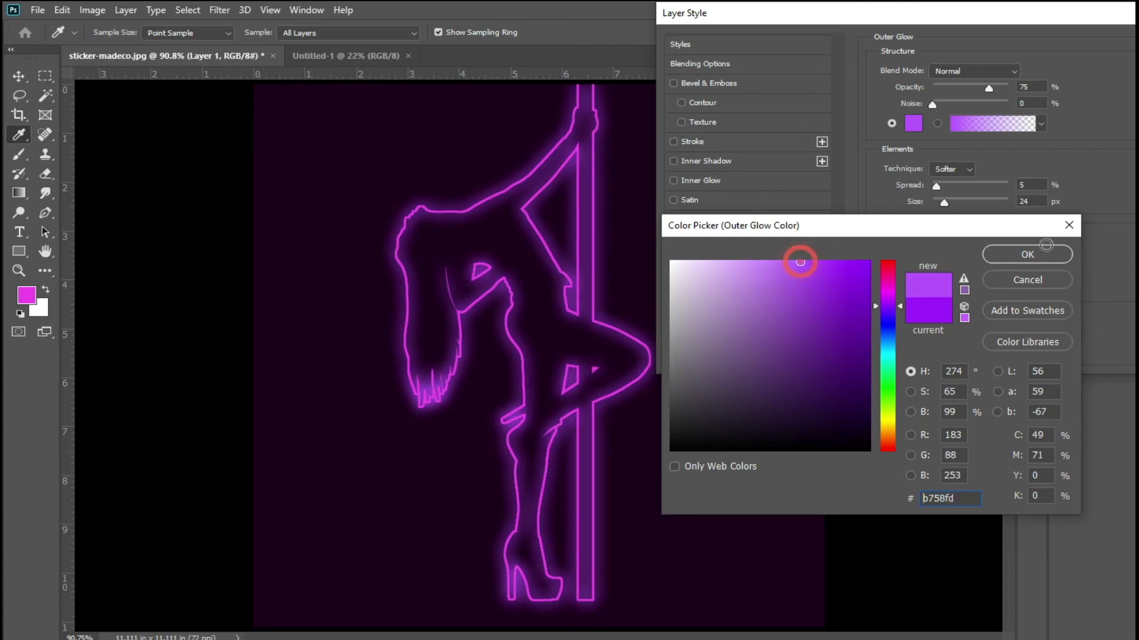
left_click(1031, 253)
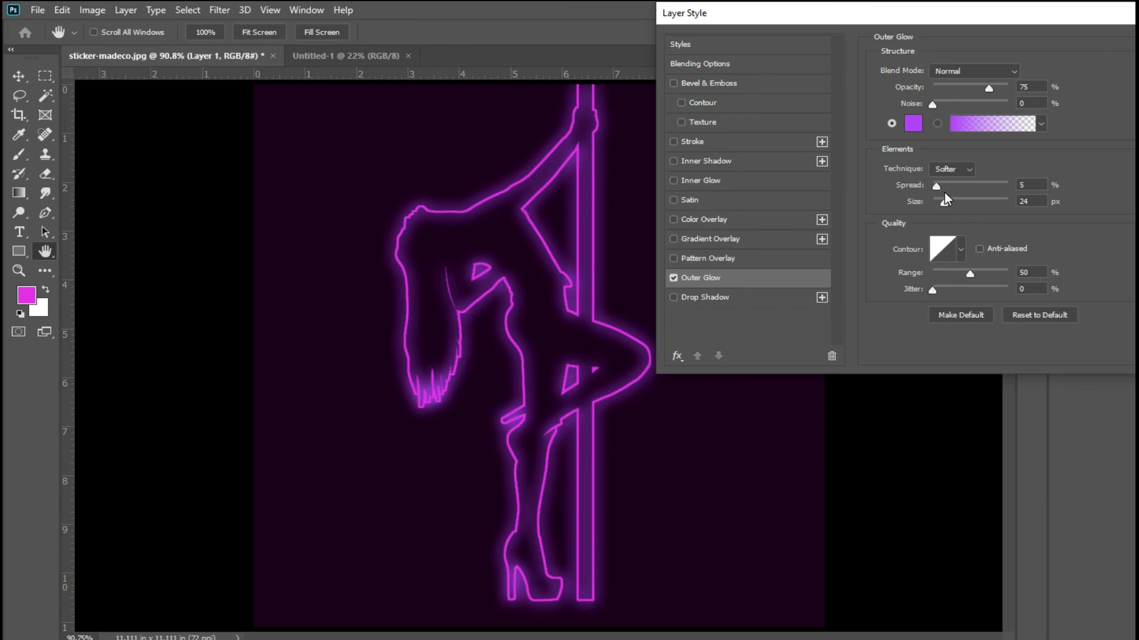
Set the Outer Glow's spread to 2%, comparing neighbouring values against the outline
left_click(934, 186)
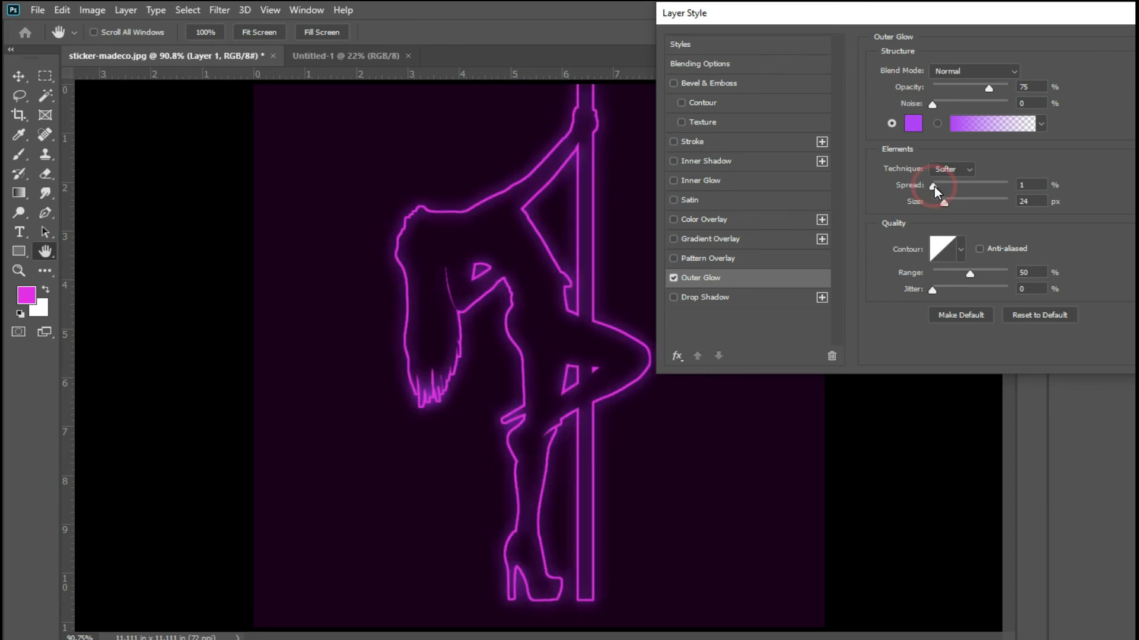
mouse_move(937, 187)
left_mouse_down()
mouse_move(949, 187)
mouse_move(933, 186)
left_mouse_up()
type("2")
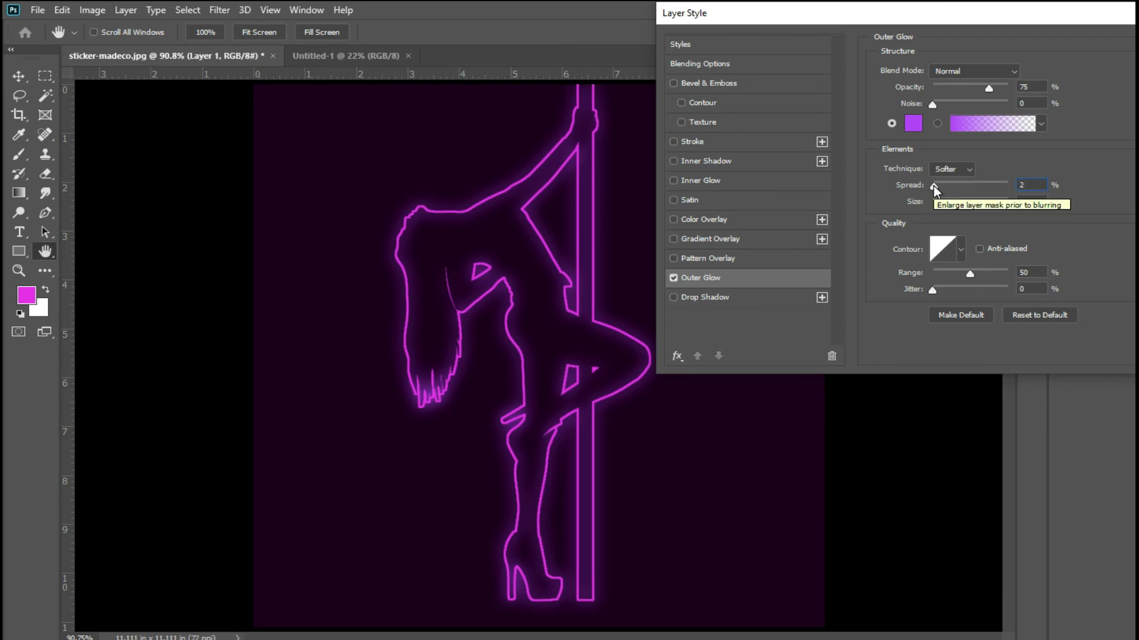
key("Up")
key("Down")
key("Up")
key("Down")
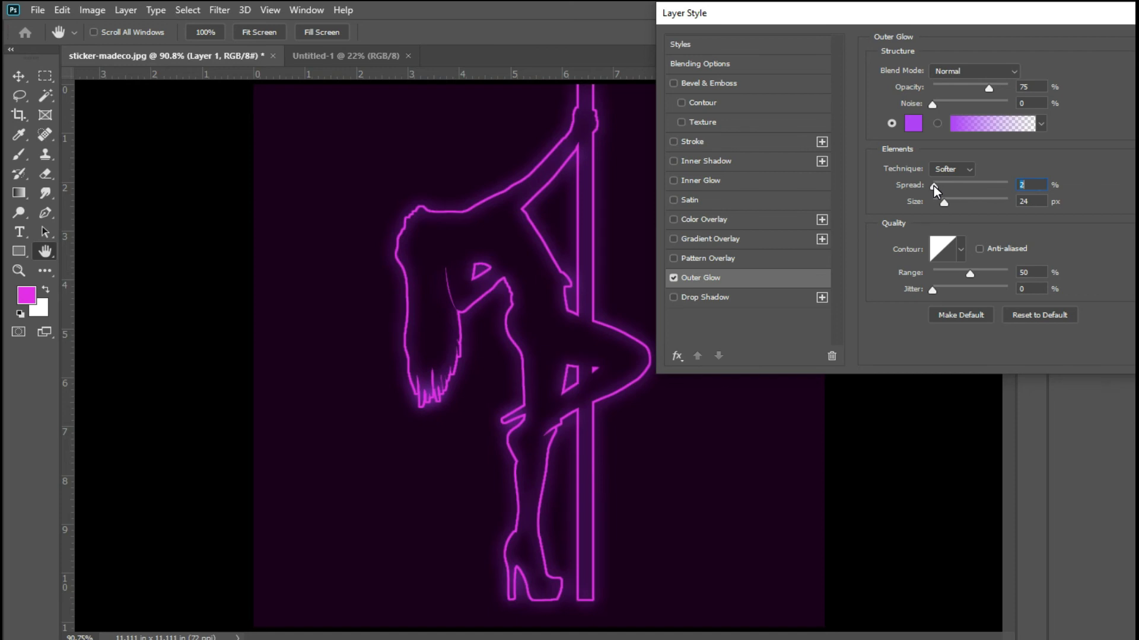
Set the Outer Glow's size to 25 px, apply the layer style and collapse the layers list to uncover the artwork
left_click_drag(944, 205, 950, 205)
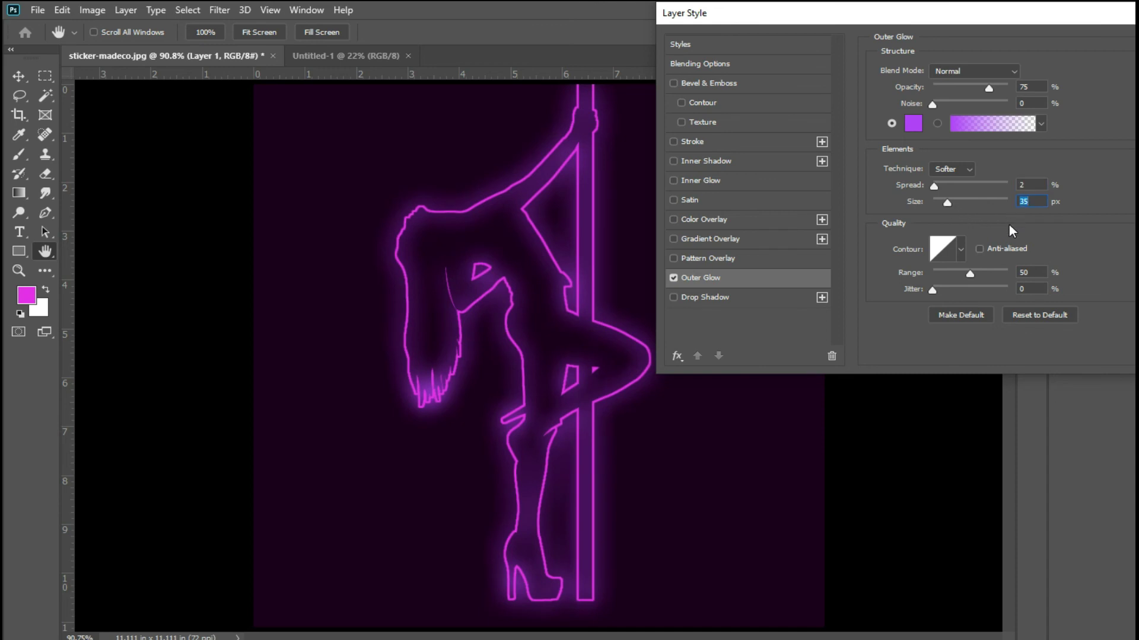
type("25")
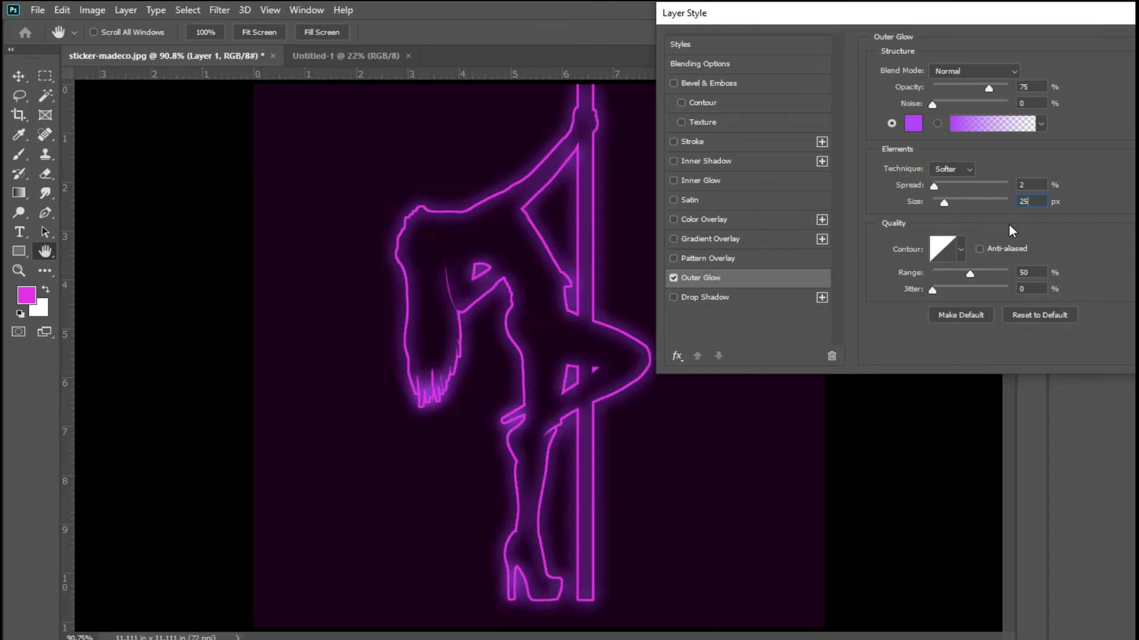
left_click_drag(1037, 9, 910, 43)
left_click(1075, 79)
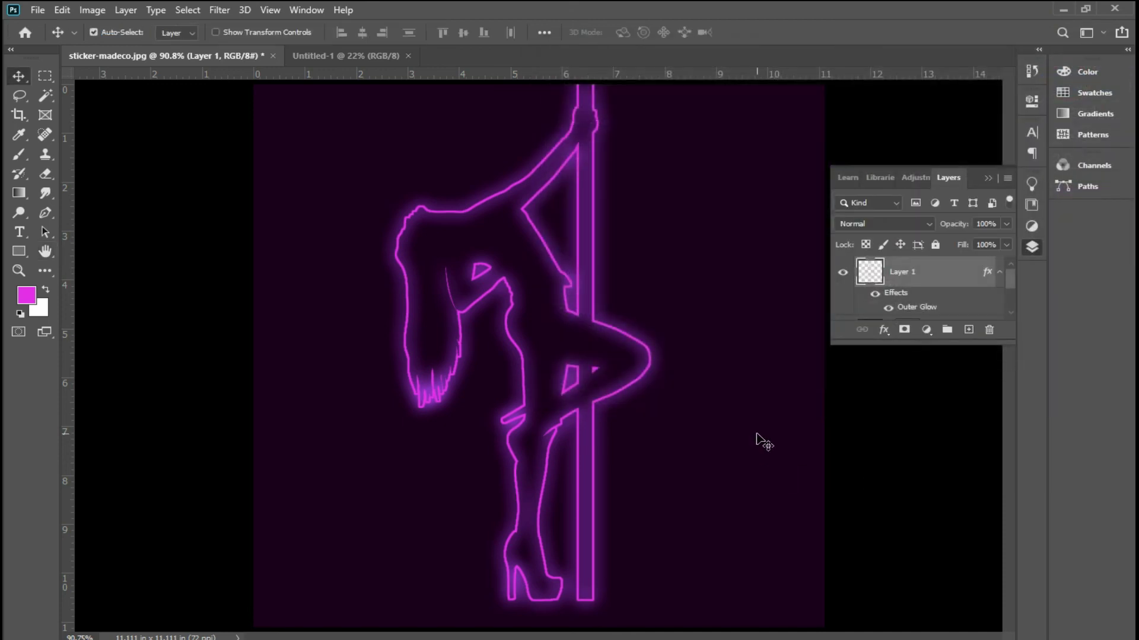
left_click(988, 178)
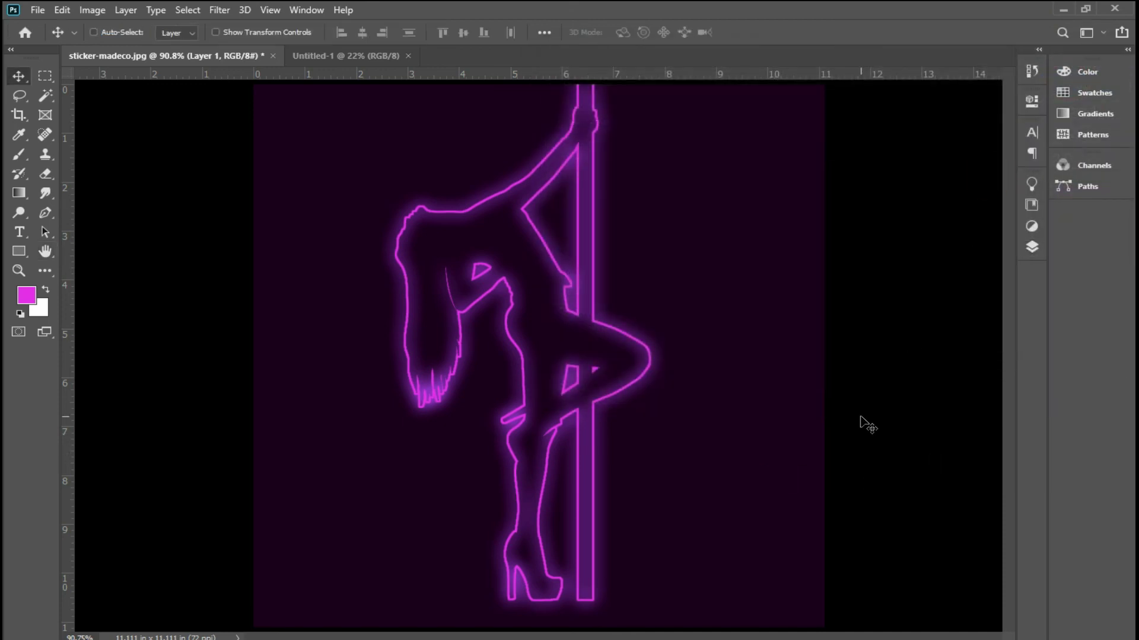